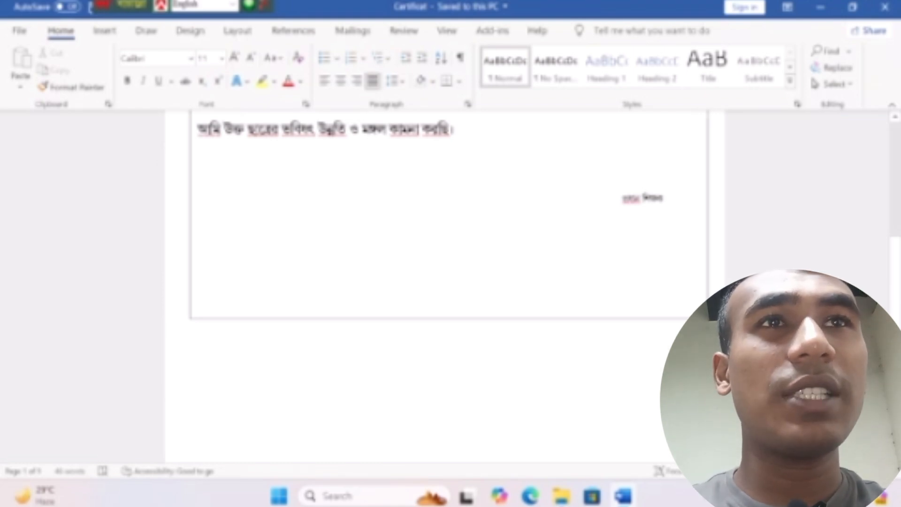
Insert the signature photo "WhatsApp Image 2024-08-31 at 14.05.33" from the Documents folder on the blank line above the signatory title.
left_click(646, 181)
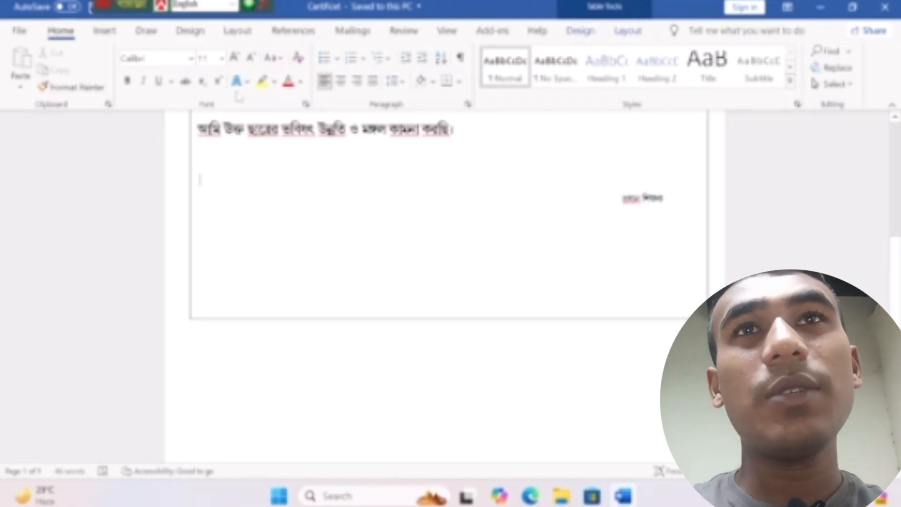
left_click(107, 31)
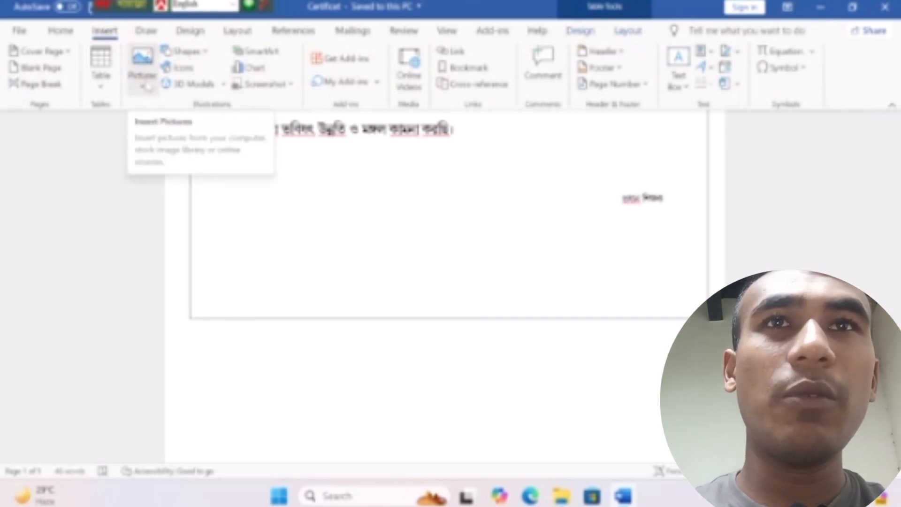
left_click(146, 85)
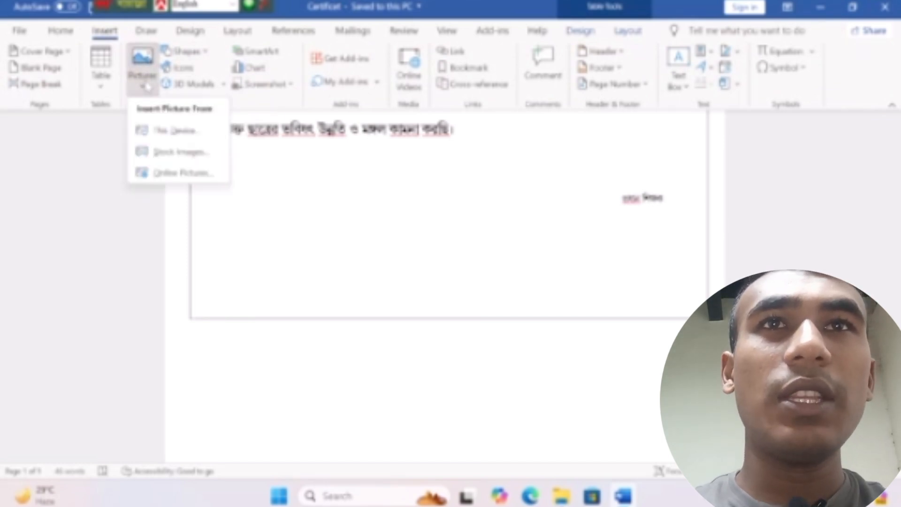
left_click(194, 137)
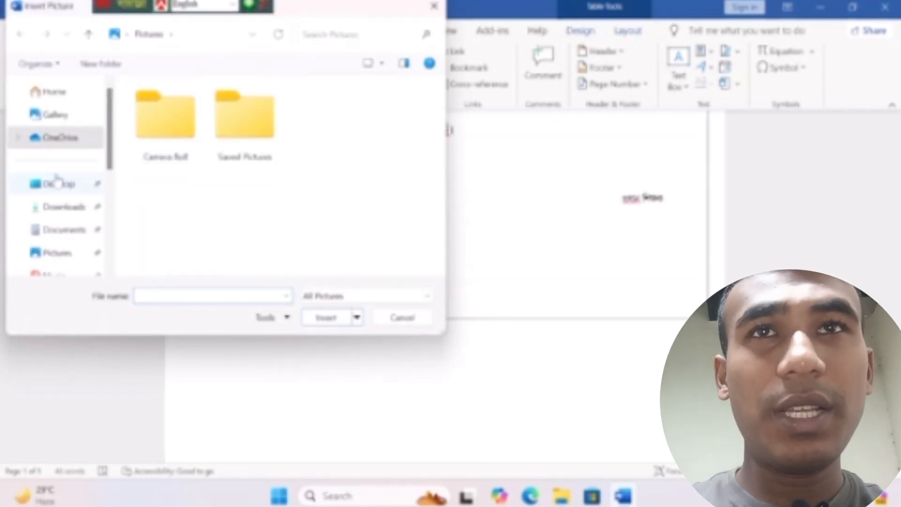
scroll(56, 181, "down", 3)
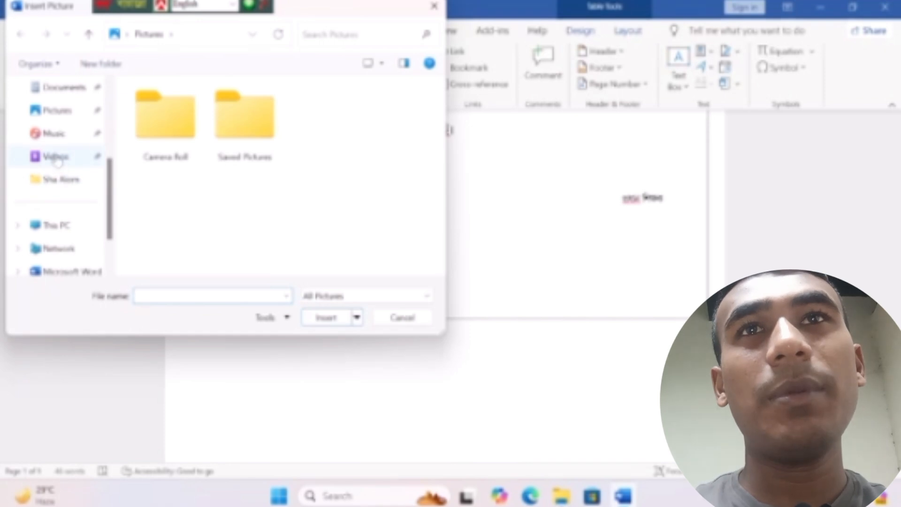
left_click(64, 93)
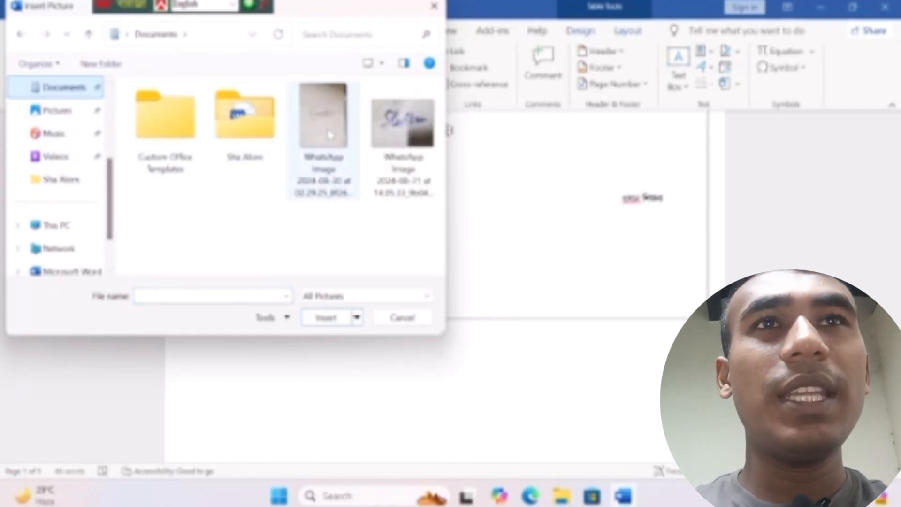
left_click(393, 134)
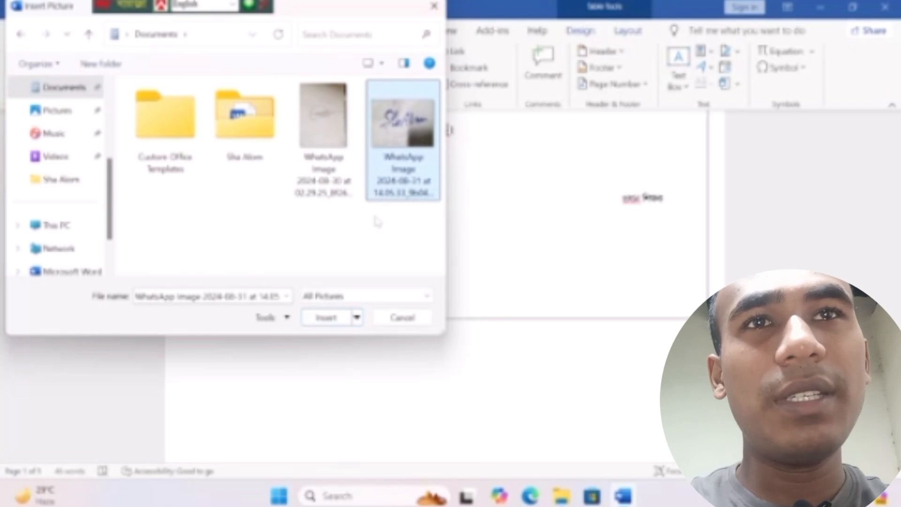
left_click(330, 320)
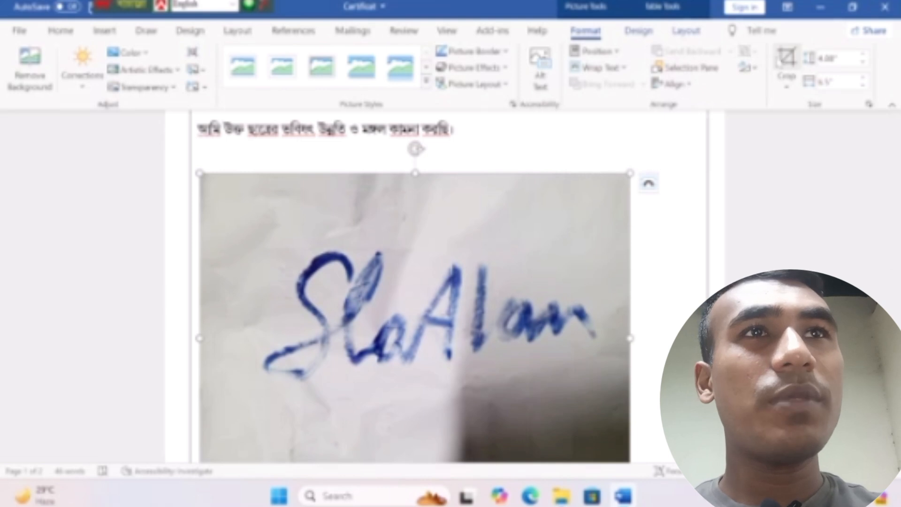
Crop the signature picture on all four sides close to the handwriting, to about 2.16" high and 5.3" wide.
left_click(788, 59)
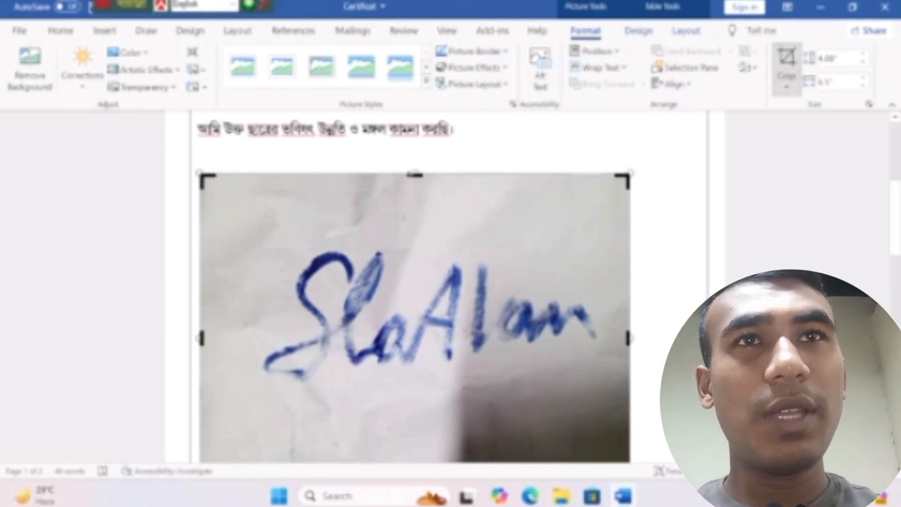
left_click_drag(414, 176, 410, 241)
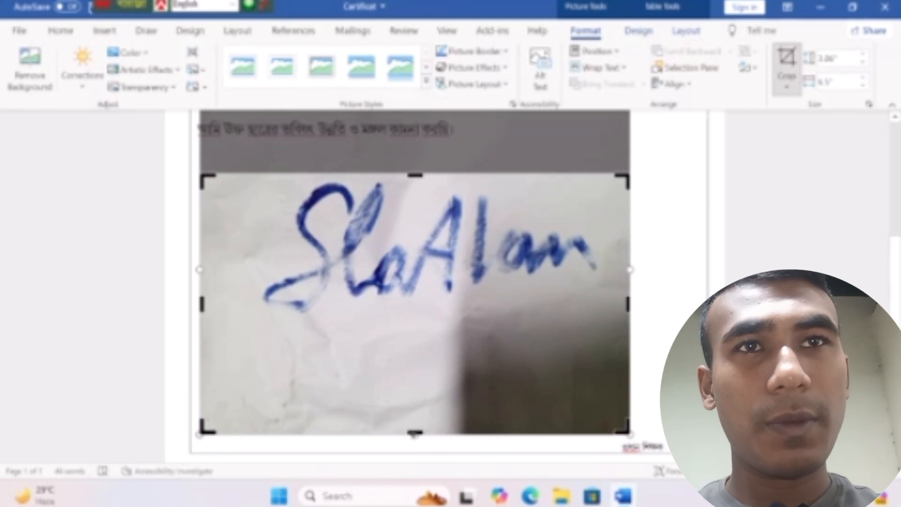
left_click_drag(413, 435, 406, 319)
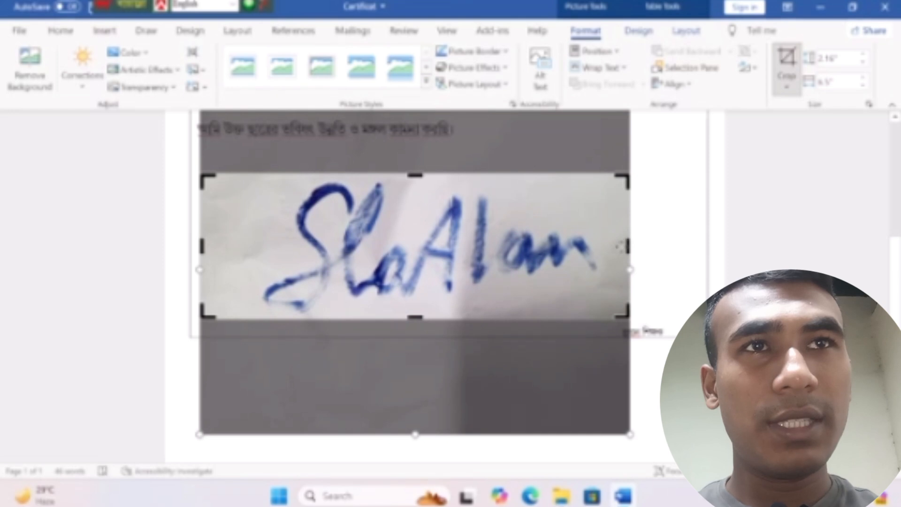
left_click_drag(628, 248, 608, 274)
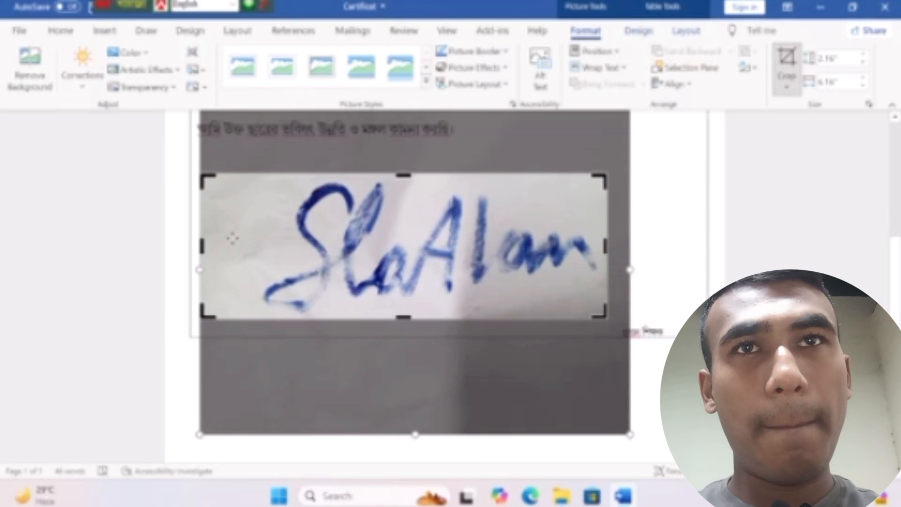
left_click_drag(202, 246, 254, 246)
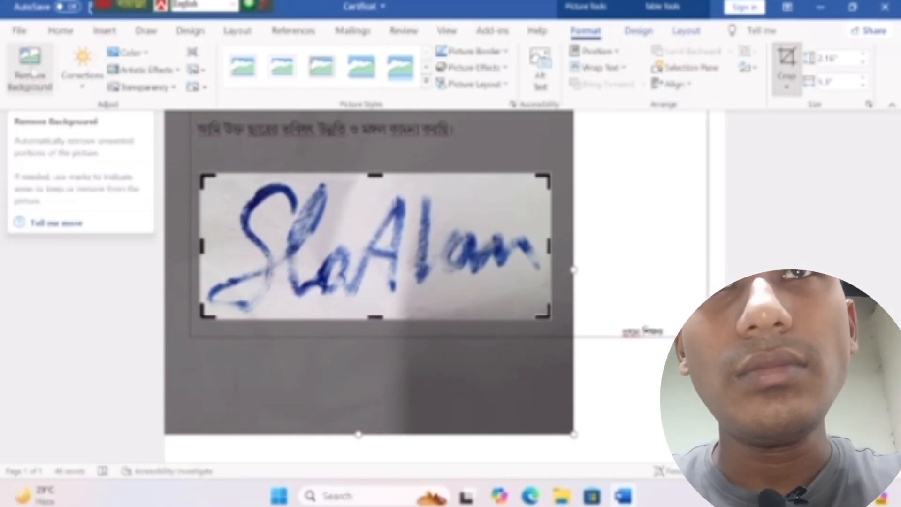
Try recoloring the signature picture with Black and White: 75%, and undo it.
left_click(145, 55)
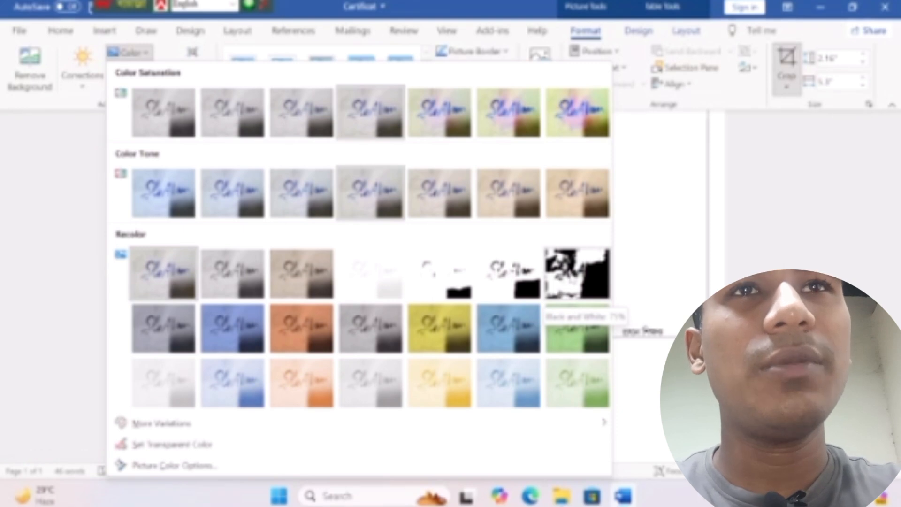
left_click(570, 289)
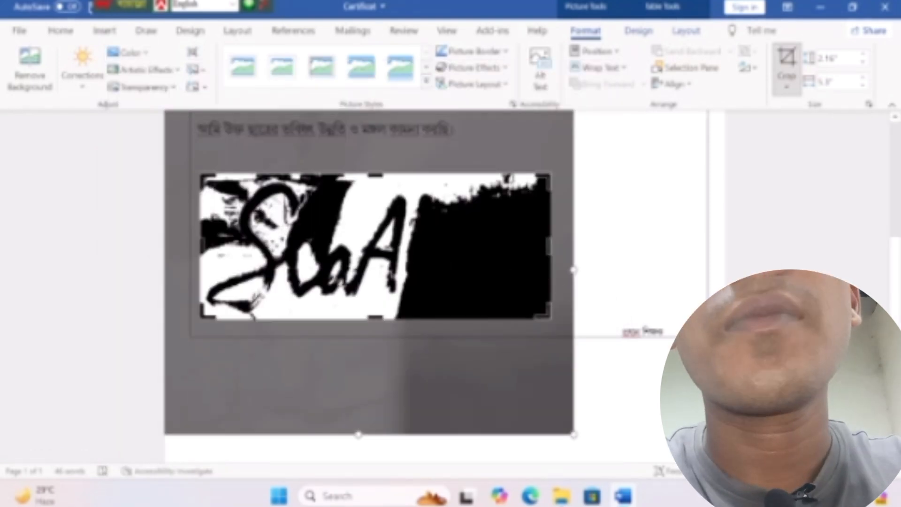
key("ctrl+z")
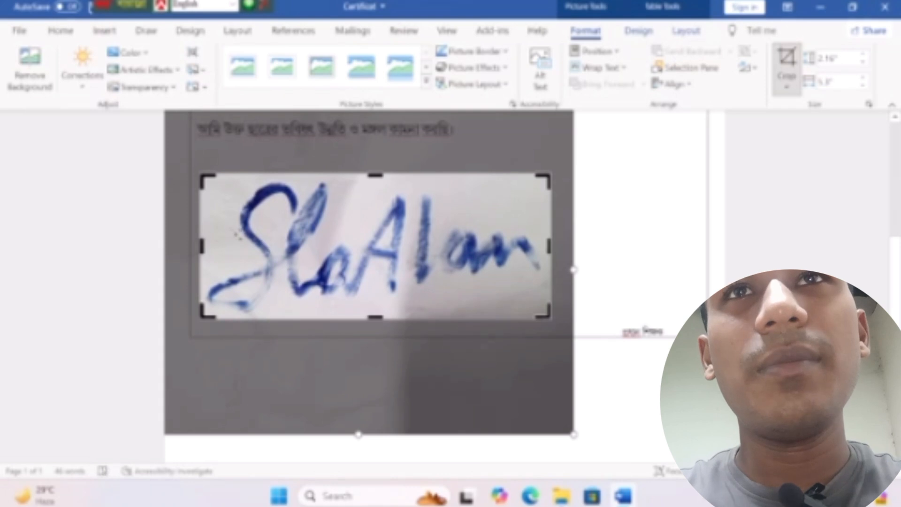
Start background removal on the signature picture and mark the upper curve and middle of the S as areas to keep.
left_click(29, 68)
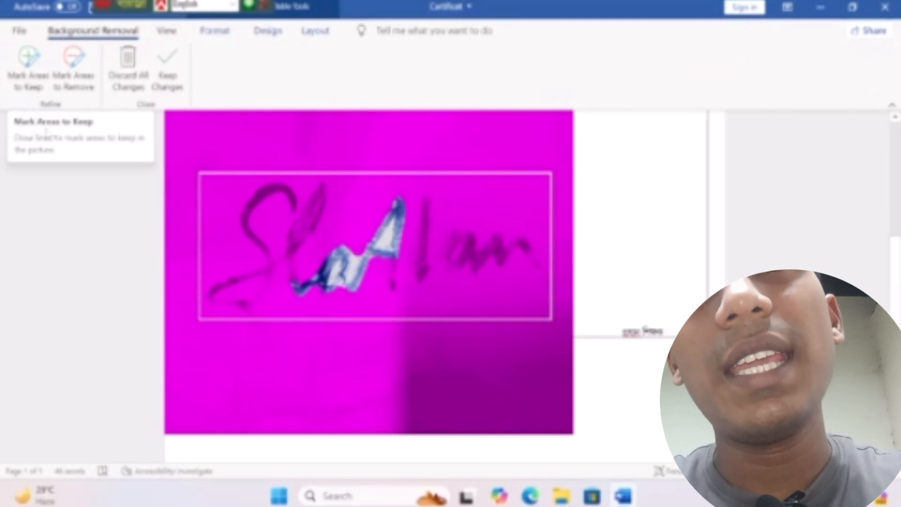
left_click(32, 75)
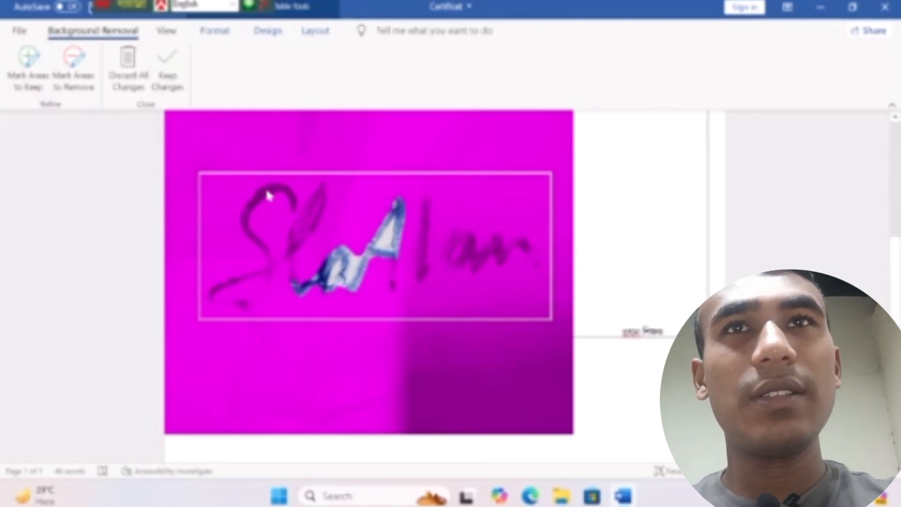
left_click(26, 65)
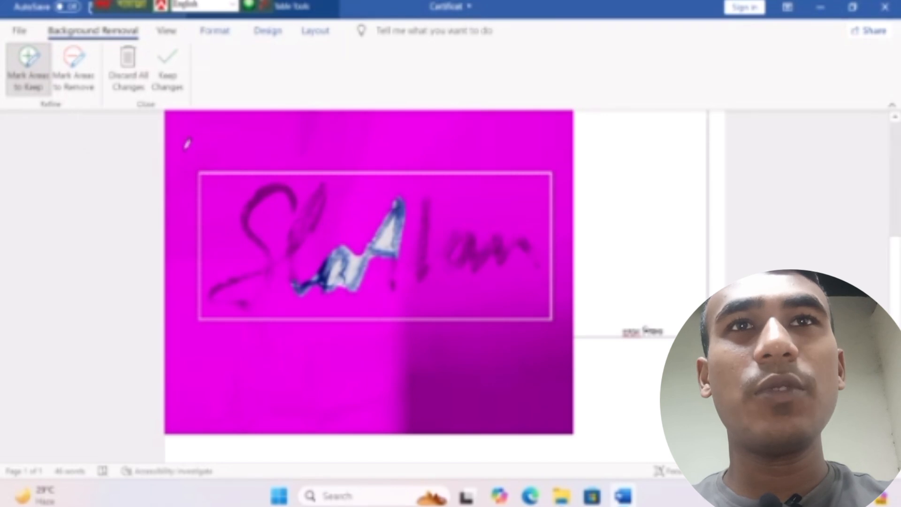
left_click(271, 187)
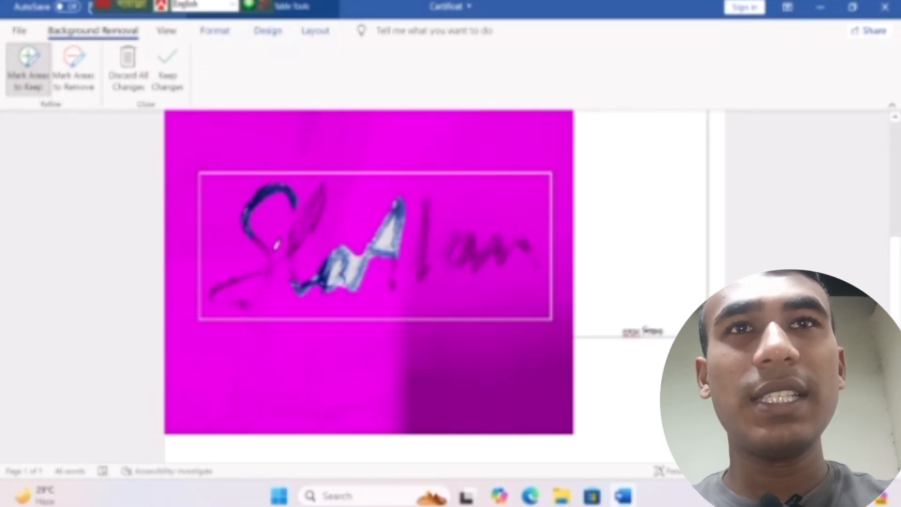
left_click(270, 263)
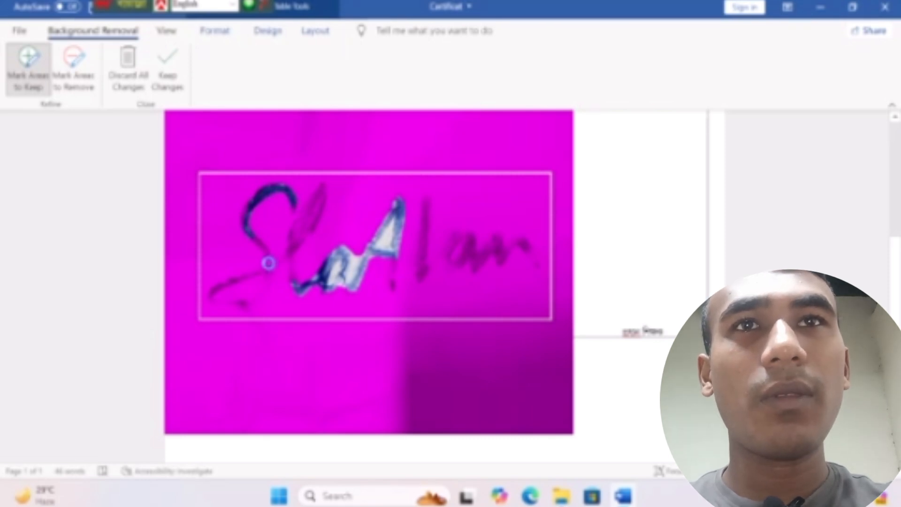
left_click(269, 261)
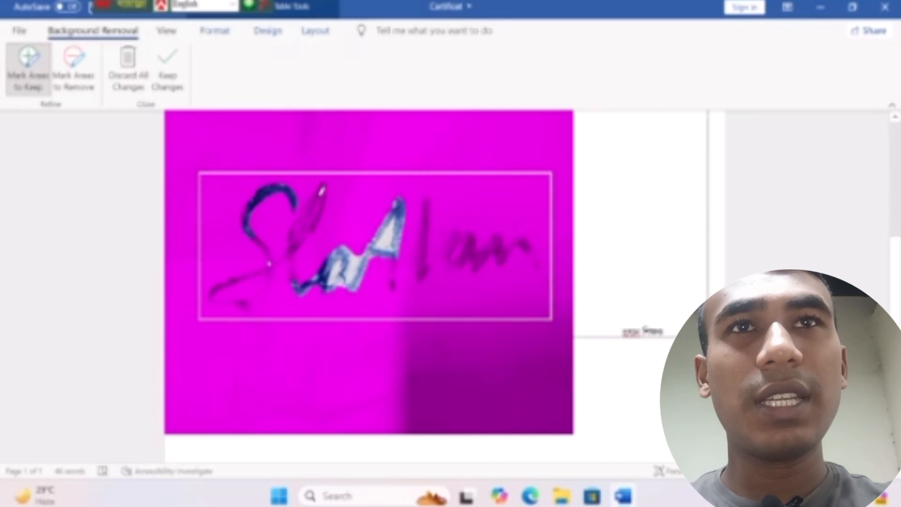
Mark the tall stroke beside the S and the last letters after the capital A as areas to keep.
mouse_move(321, 192)
left_mouse_down()
mouse_move(318, 219)
mouse_move(292, 242)
left_mouse_up()
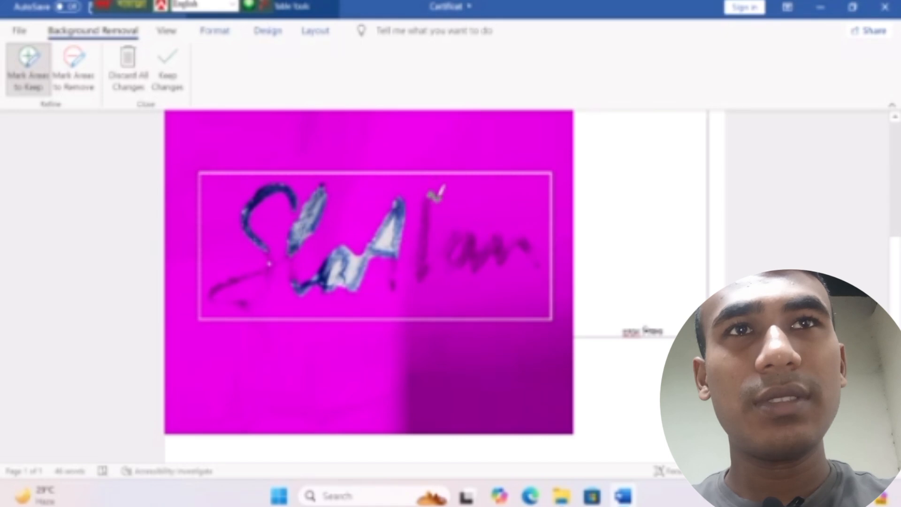
mouse_move(428, 194)
left_mouse_down()
mouse_move(440, 273)
mouse_move(421, 275)
mouse_move(425, 225)
mouse_move(416, 277)
mouse_move(448, 259)
left_mouse_up()
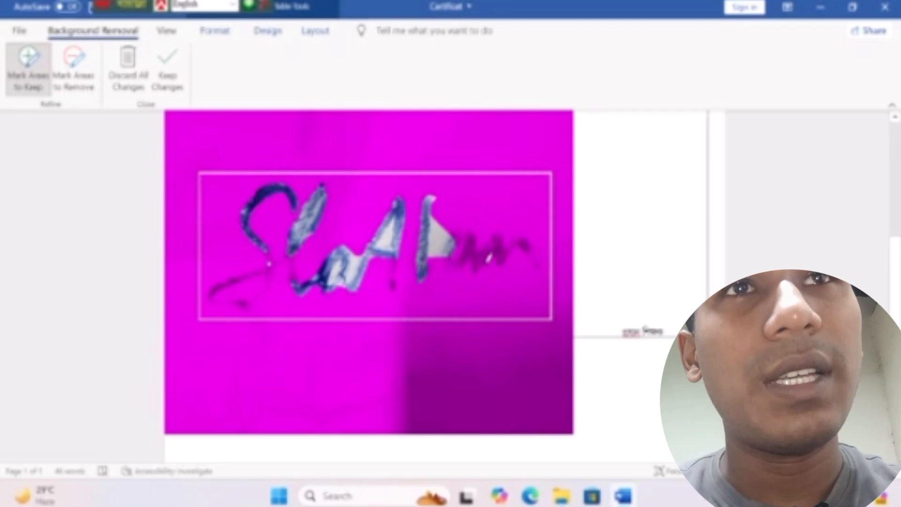
mouse_move(470, 233)
left_mouse_down()
mouse_move(475, 268)
mouse_move(496, 230)
mouse_move(507, 257)
mouse_move(516, 230)
mouse_move(537, 263)
left_mouse_up()
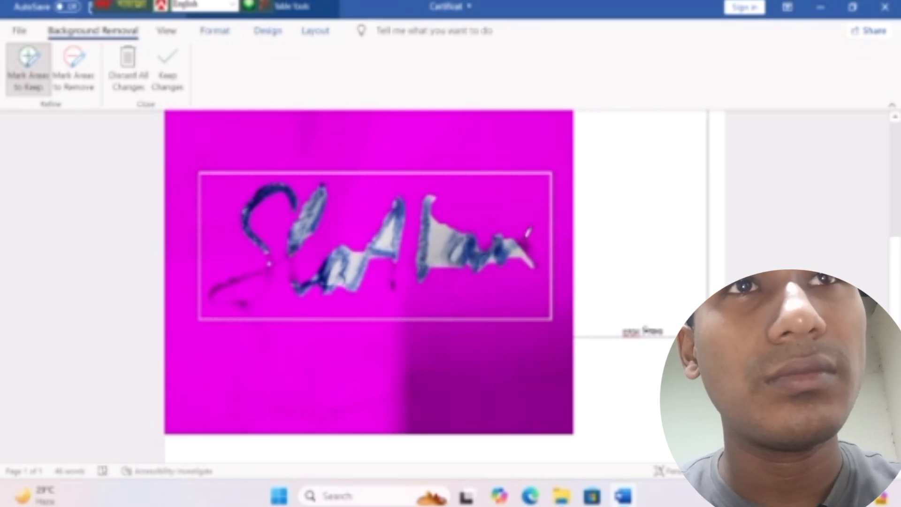
mouse_move(525, 233)
left_mouse_down()
mouse_move(540, 278)
mouse_move(536, 242)
mouse_move(523, 238)
mouse_move(526, 246)
left_mouse_up()
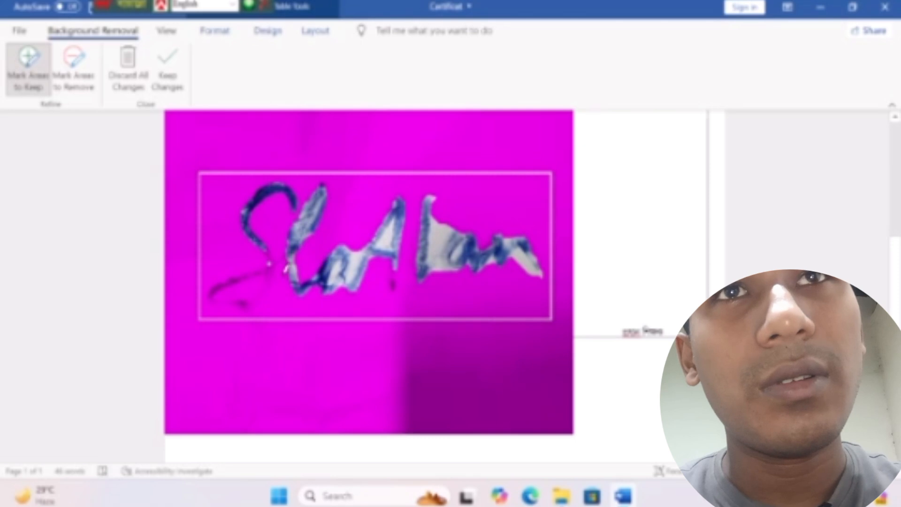
Try to mark the lower stroke of the S as an area to keep, and undo that mark.
mouse_move(268, 245)
left_mouse_down()
mouse_move(273, 260)
mouse_move(254, 345)
mouse_move(246, 348)
mouse_move(258, 384)
left_mouse_up()
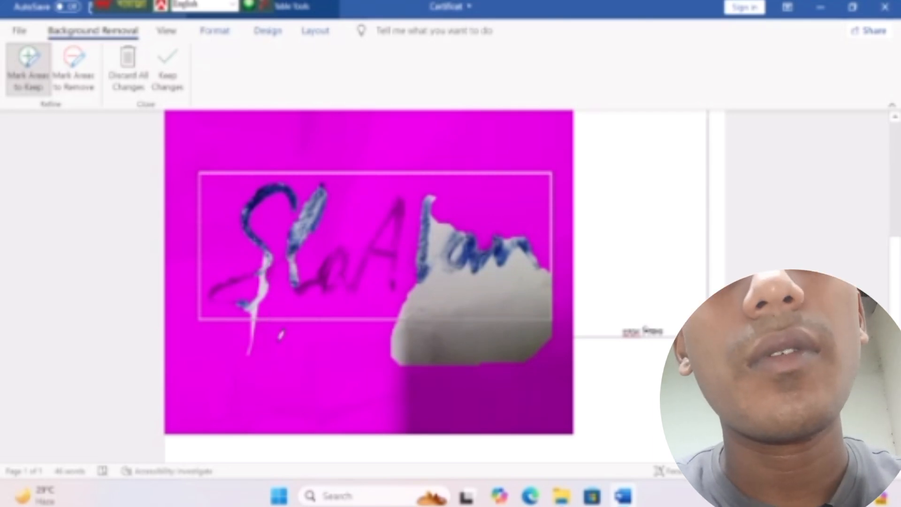
key("Escape")
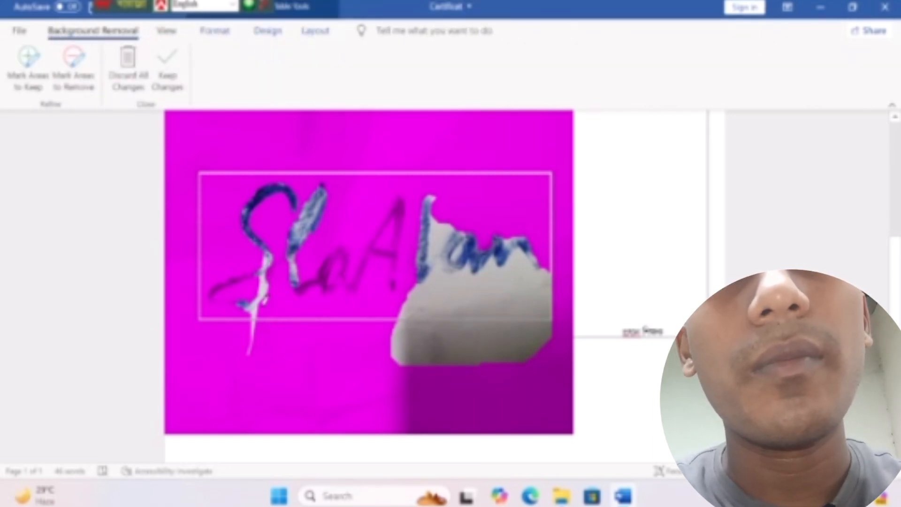
key("Escape")
left_click(259, 297)
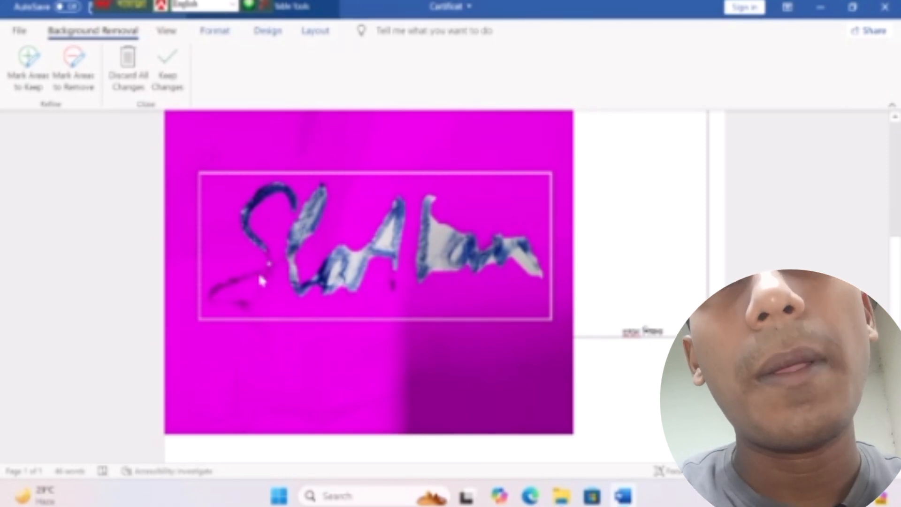
Mark the lower stroke of the S and the base of the letters beside it as areas to keep.
left_click(28, 64)
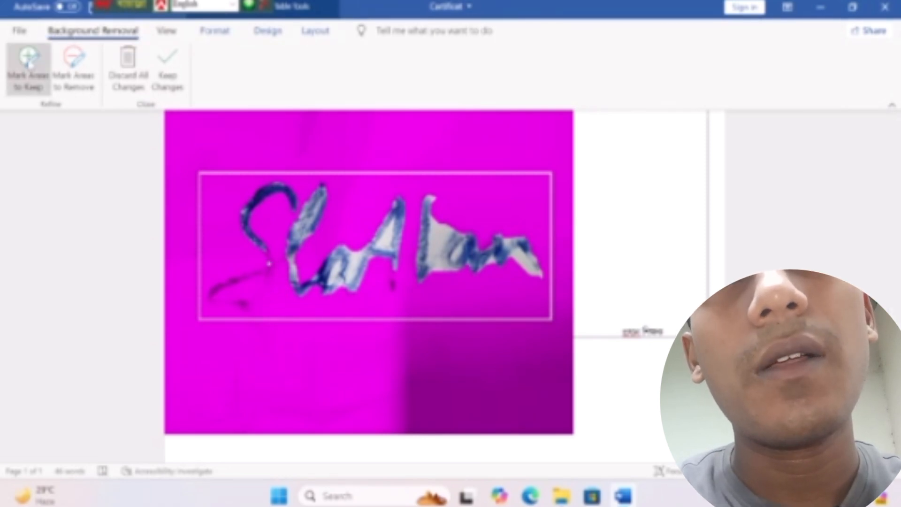
left_click(35, 93)
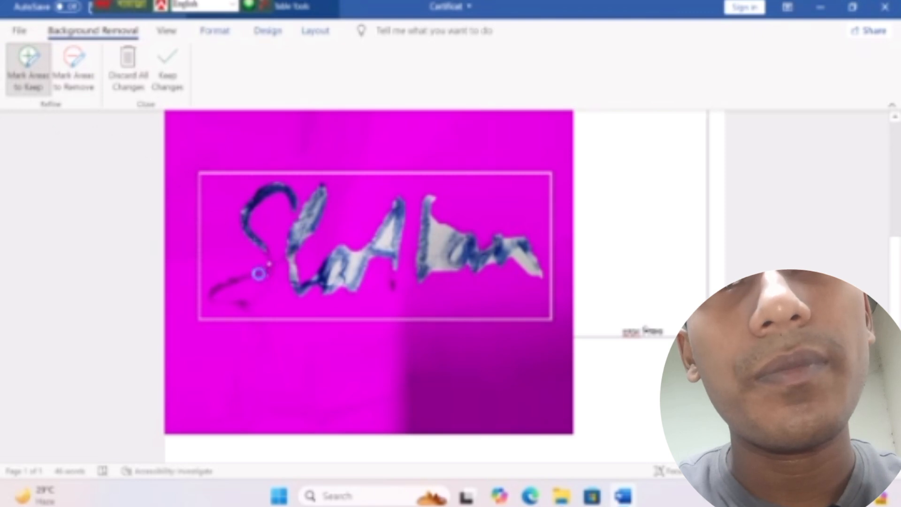
left_click_drag(259, 273, 219, 283)
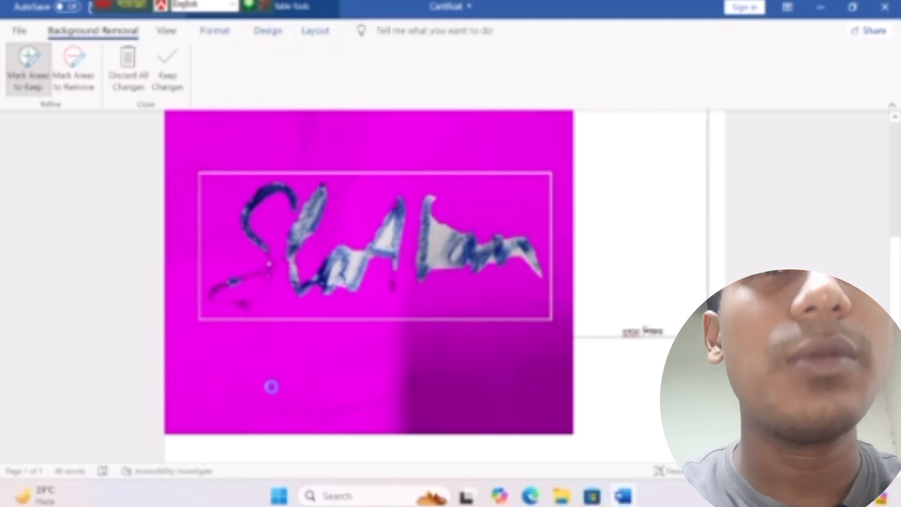
left_click_drag(310, 287, 328, 319)
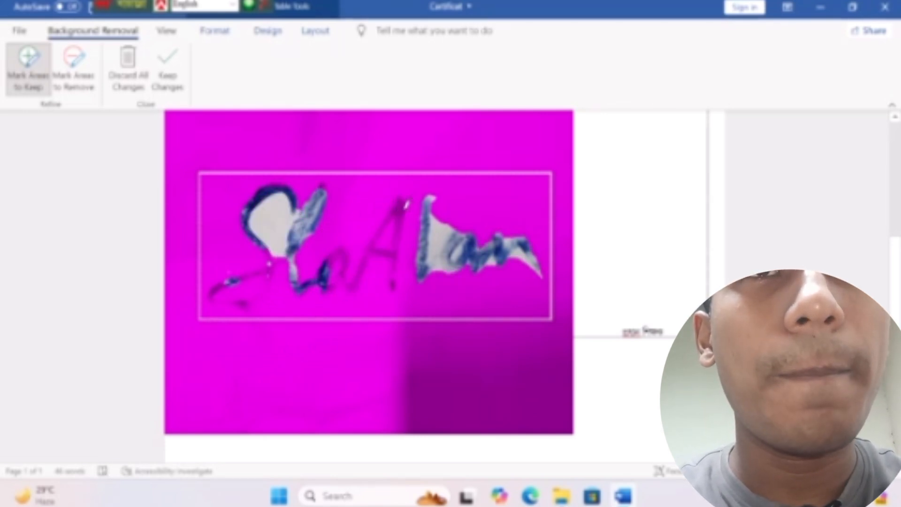
Mark the capital A's strokes, the S's lower tail and the last letters as areas to keep, and apply the background removal.
left_click_drag(401, 202, 395, 295)
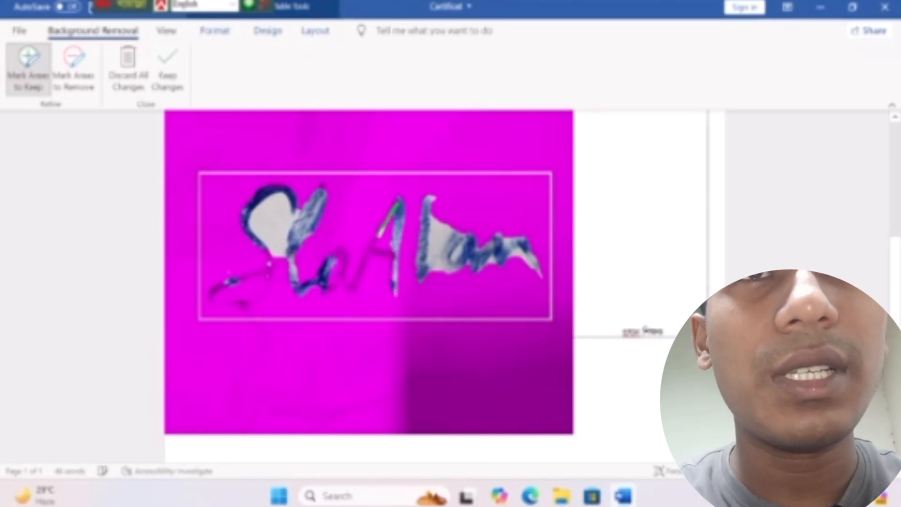
left_click_drag(381, 234, 357, 274)
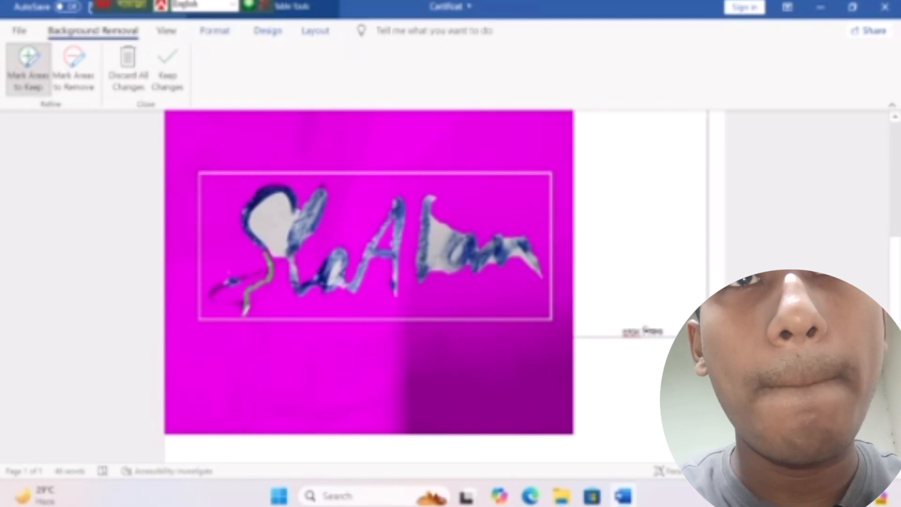
mouse_move(244, 314)
left_mouse_down()
mouse_move(214, 295)
mouse_move(287, 263)
left_mouse_up()
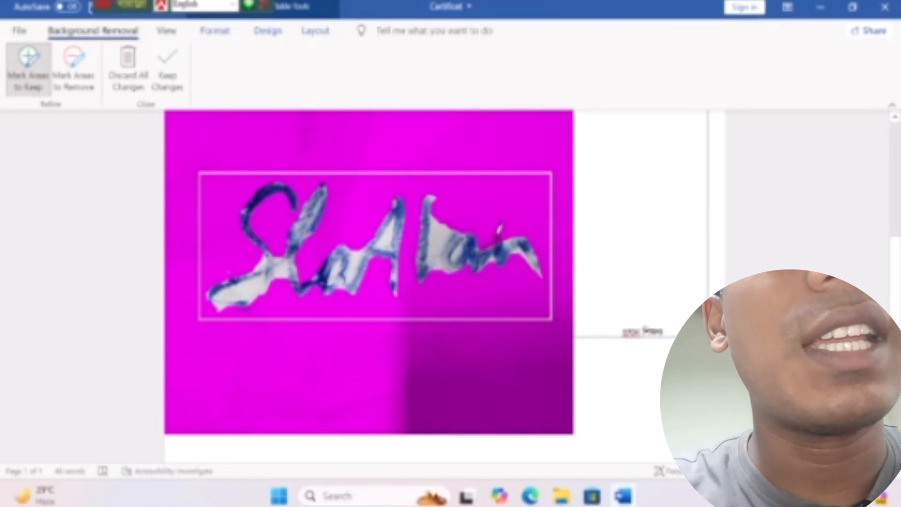
left_click(497, 236)
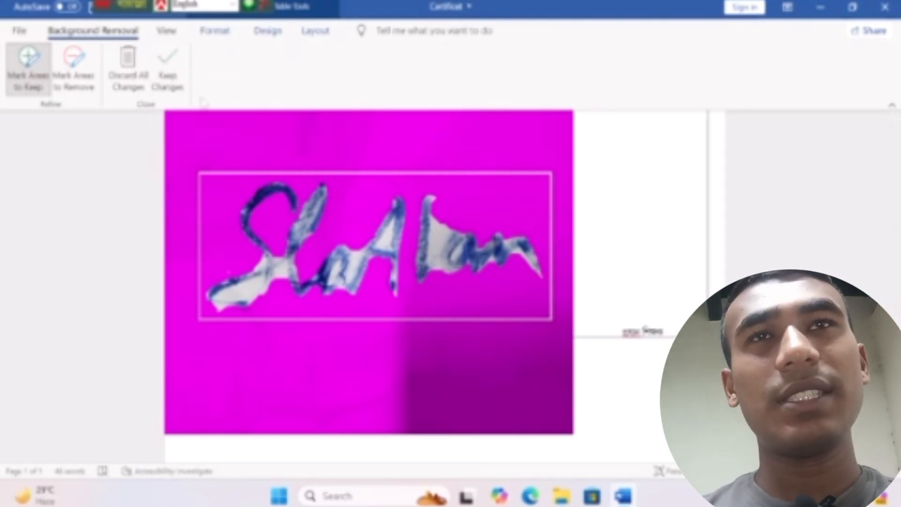
left_click(165, 66)
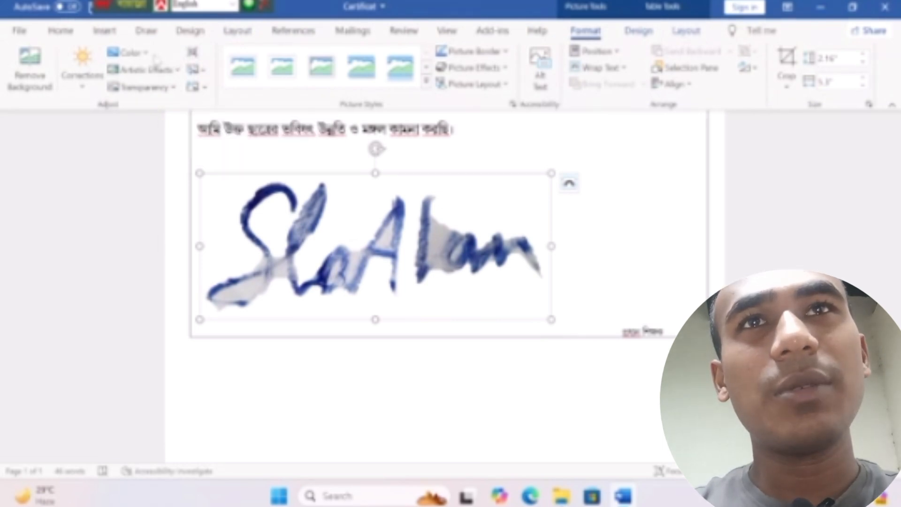
Recolor the signature picture with Black and White: 75%.
left_click(141, 53)
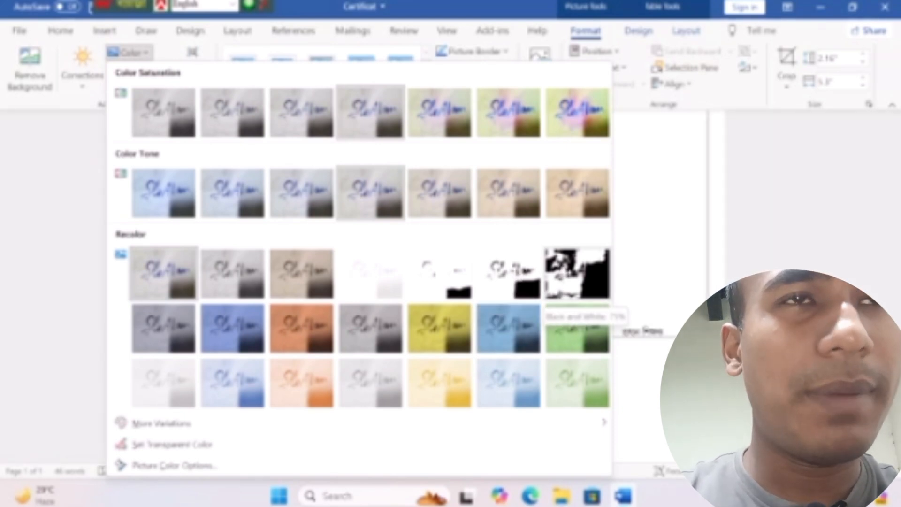
left_click(578, 277)
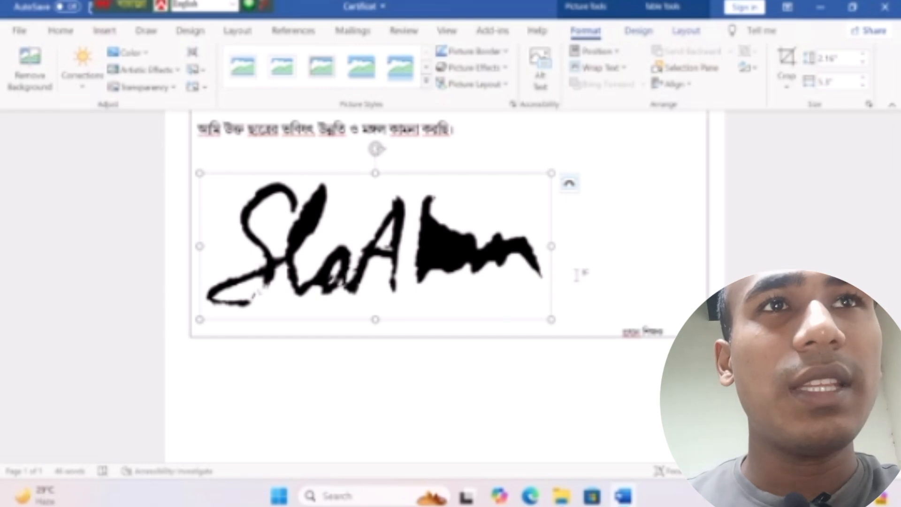
left_click(578, 199)
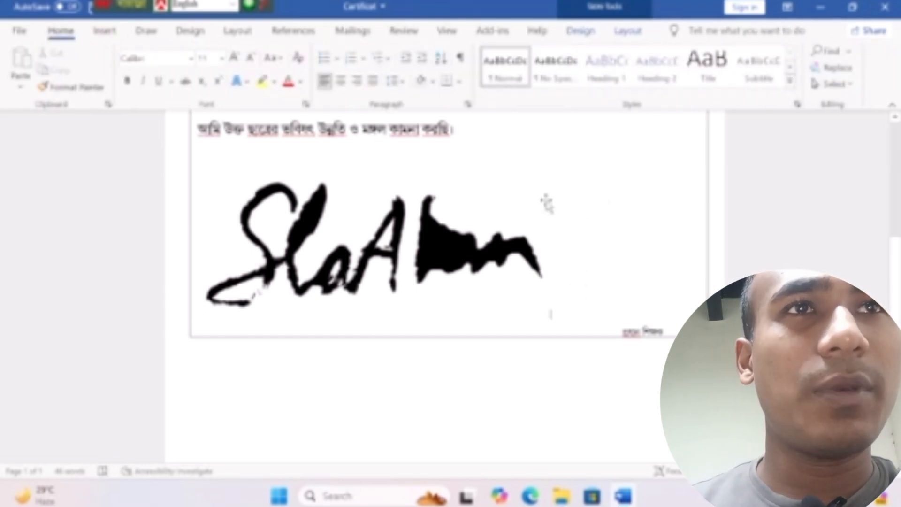
Set the signature picture's text wrapping to Behind Text and shrink it to about 0.62" high by 1.52" wide.
left_click(544, 205)
left_click(569, 184)
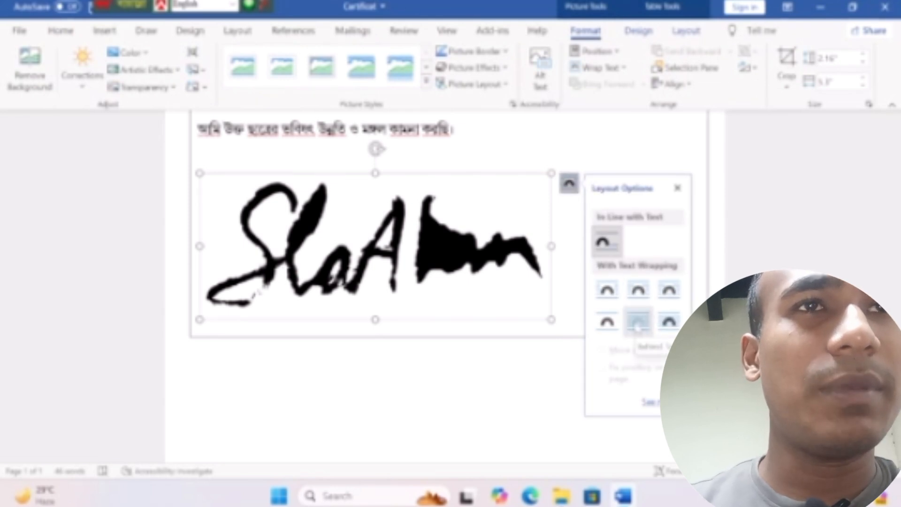
left_click(638, 324)
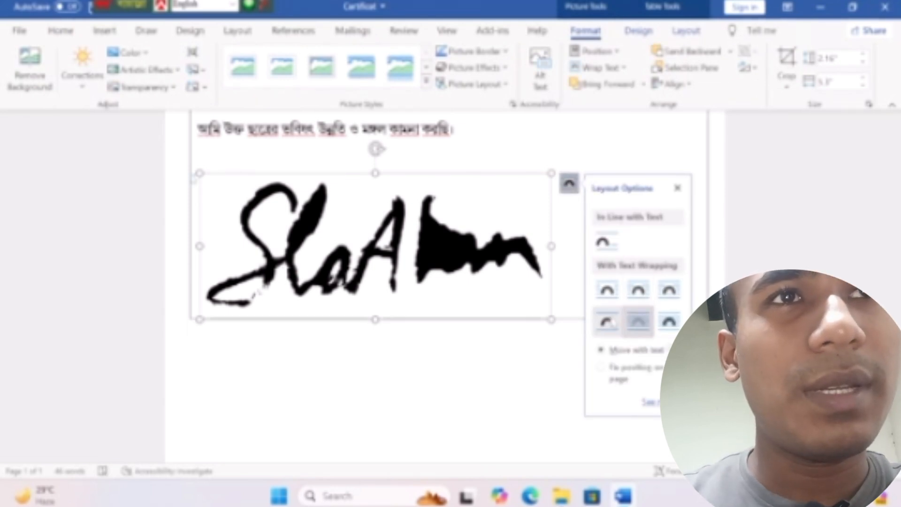
mouse_move(552, 318)
left_mouse_down()
mouse_move(381, 243)
mouse_move(376, 255)
mouse_move(346, 249)
left_mouse_up()
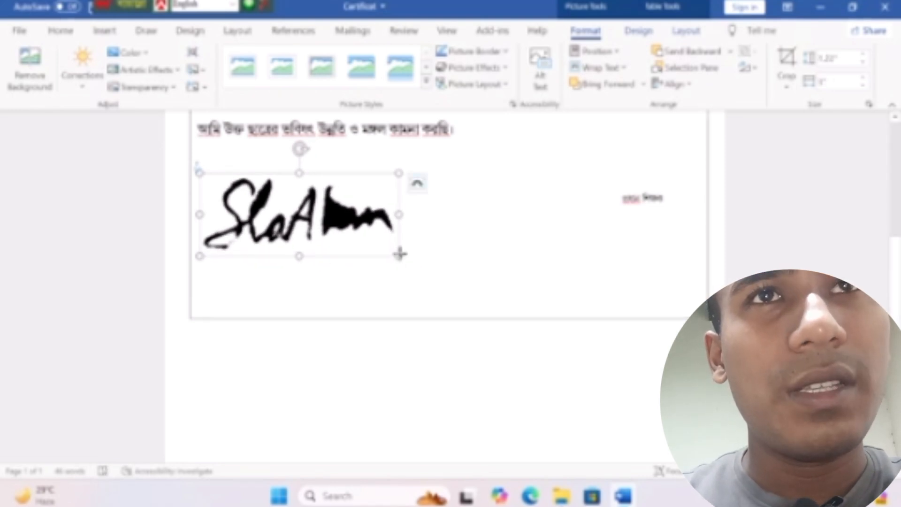
mouse_move(400, 254)
left_mouse_down()
mouse_move(347, 215)
mouse_move(301, 216)
left_mouse_up()
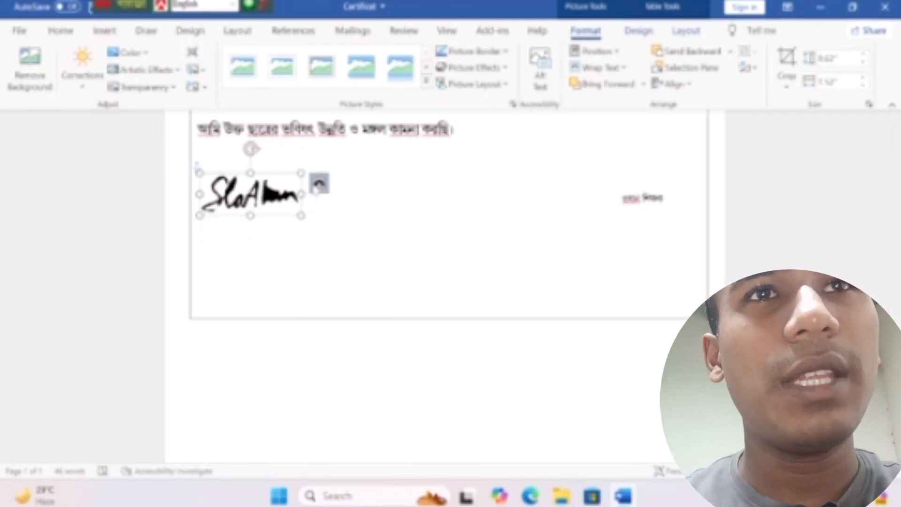
Change the signature picture's text wrapping to In Front of Text.
left_click(319, 183)
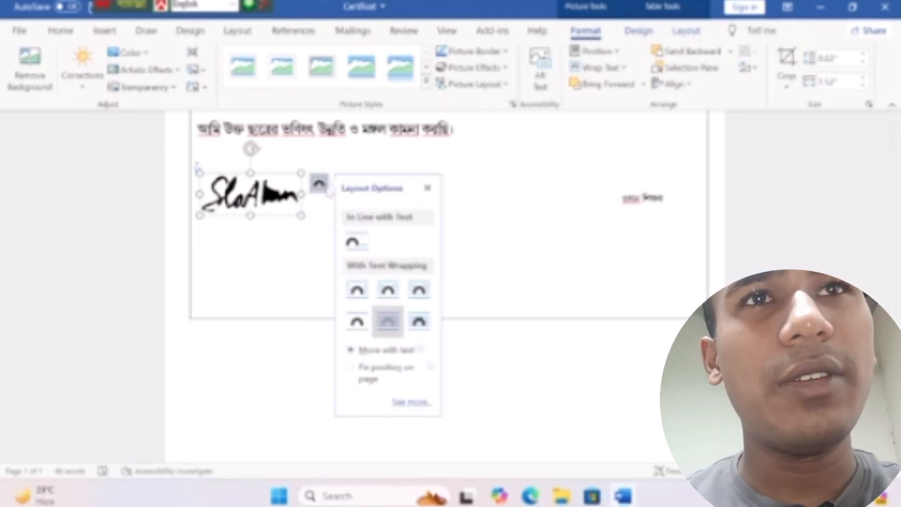
left_click(420, 323)
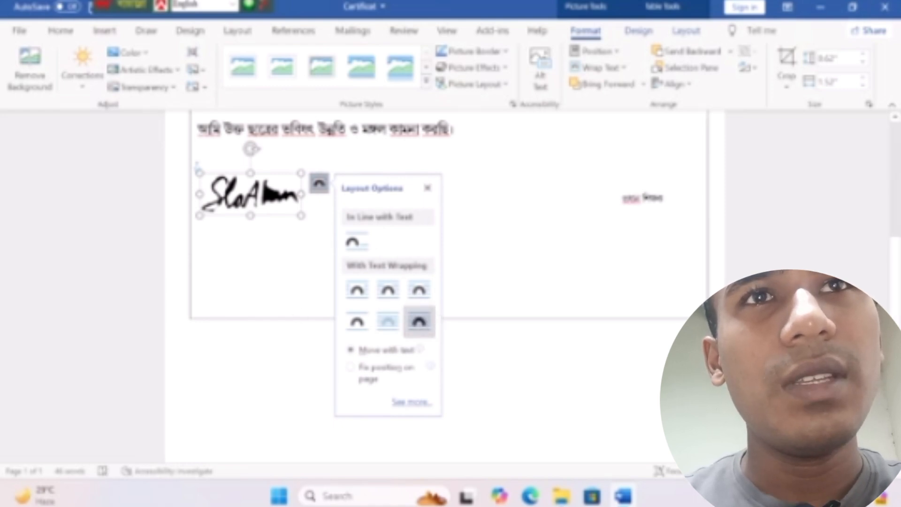
left_click(298, 267)
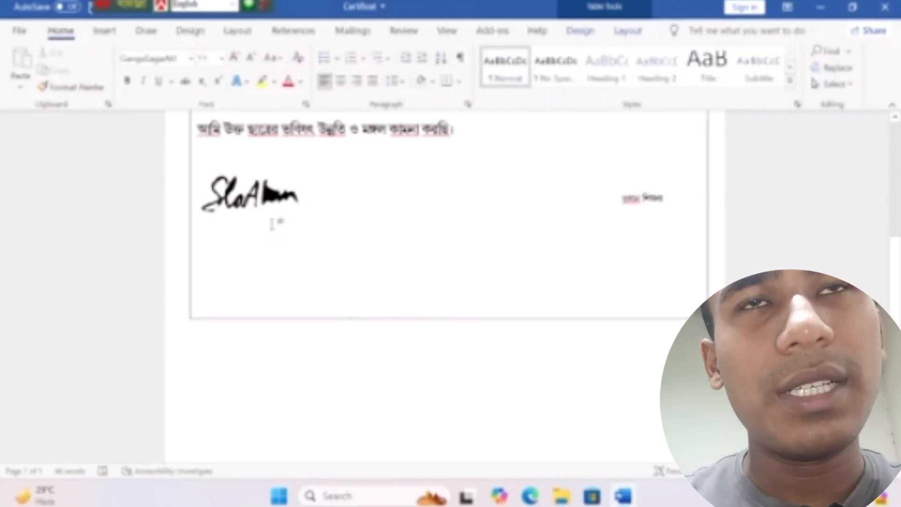
Move the signature just above the head teacher line near the certificate's right border, and save the document.
mouse_move(245, 190)
left_mouse_down()
mouse_move(241, 200)
mouse_move(258, 203)
mouse_move(659, 177)
left_mouse_up()
double_click(263, 202)
left_click(590, 315)
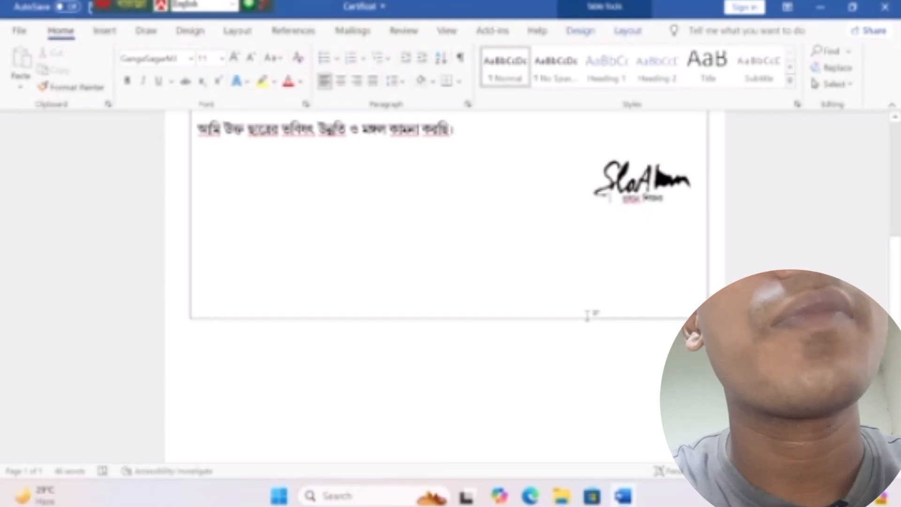
key("ctrl+s")
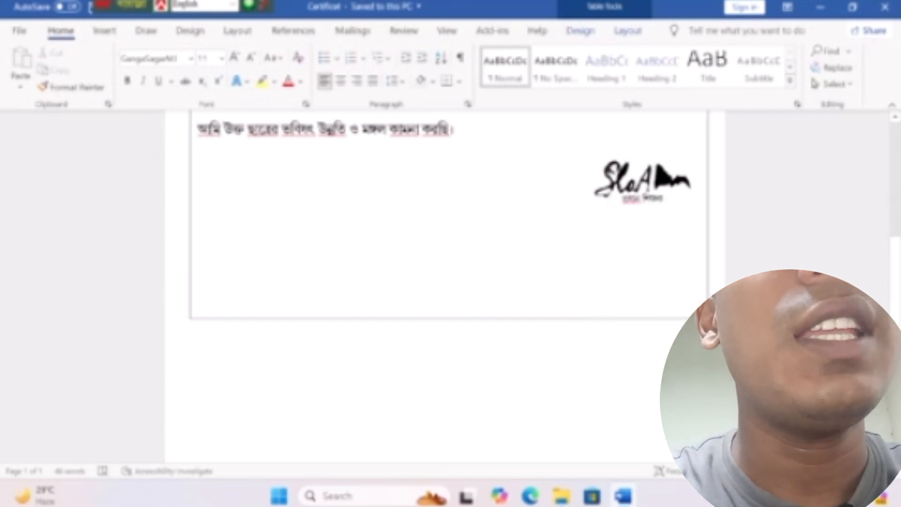
Examine the whole certificate from its heading to the lower border, checking the signature's placement above the head teacher line.
scroll(514, 350, "up", 6)
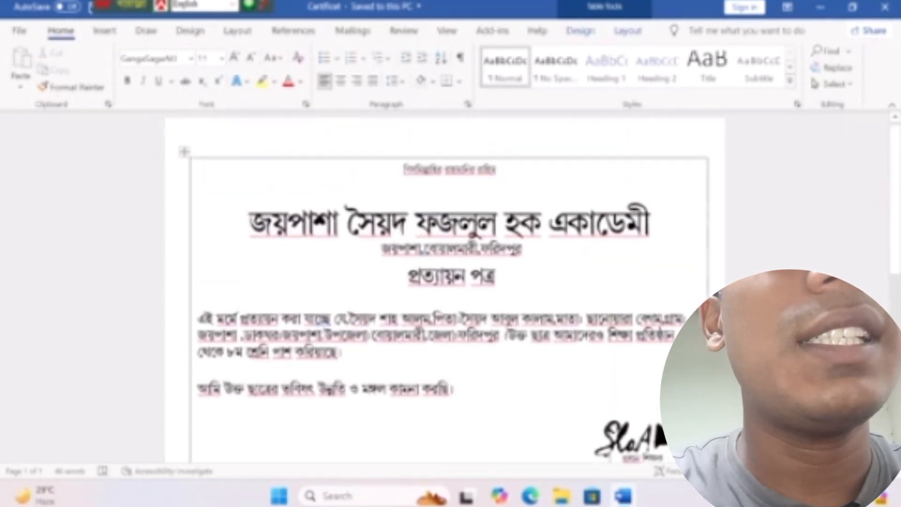
scroll(513, 351, "up", 1)
scroll(479, 296, "down", 6)
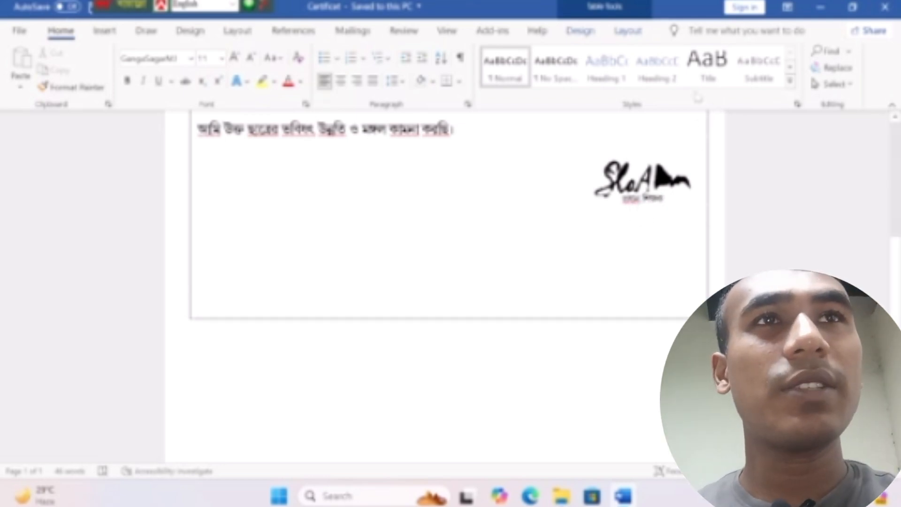
left_click(660, 177)
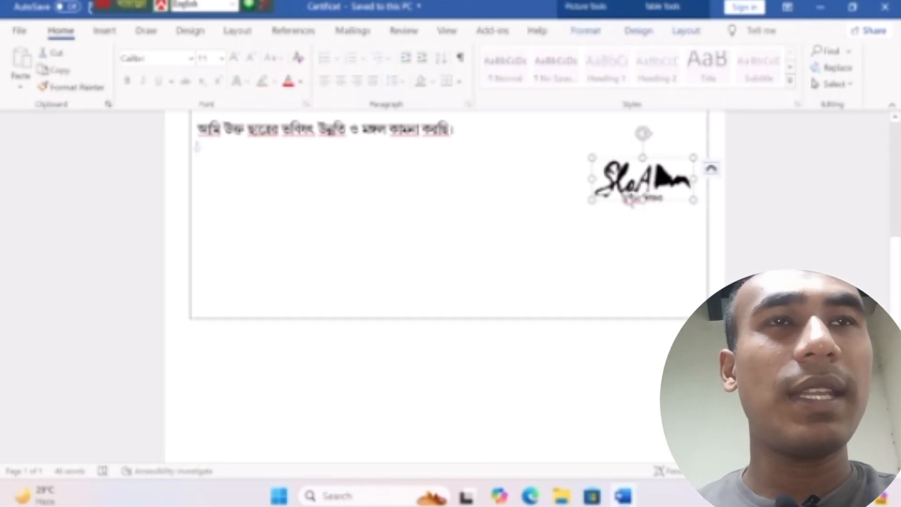
left_click(522, 198)
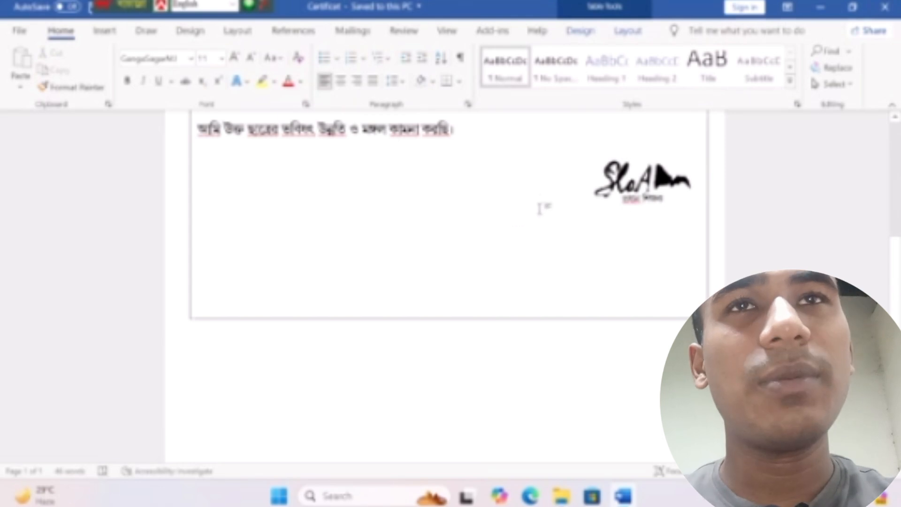
scroll(446, 235, "up", 5)
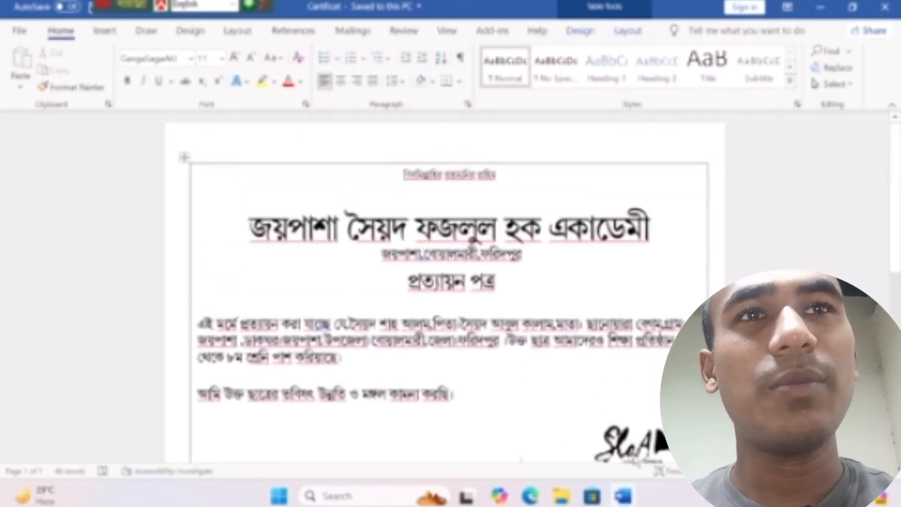
scroll(521, 300, "down", 3)
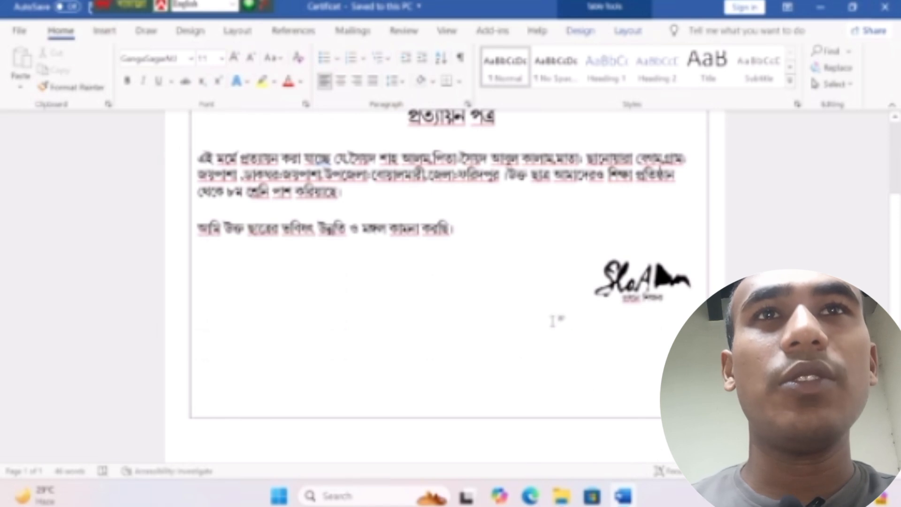
scroll(554, 321, "down", 5)
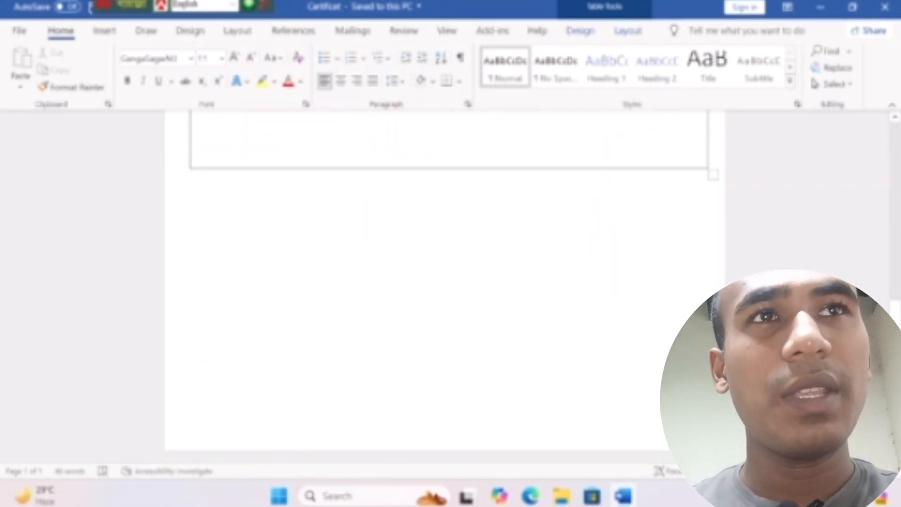
scroll(521, 147, "up", 2)
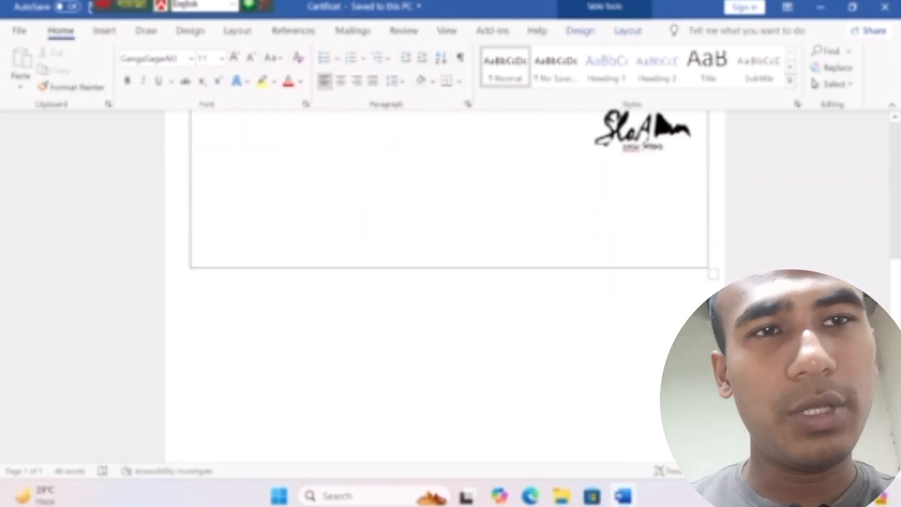